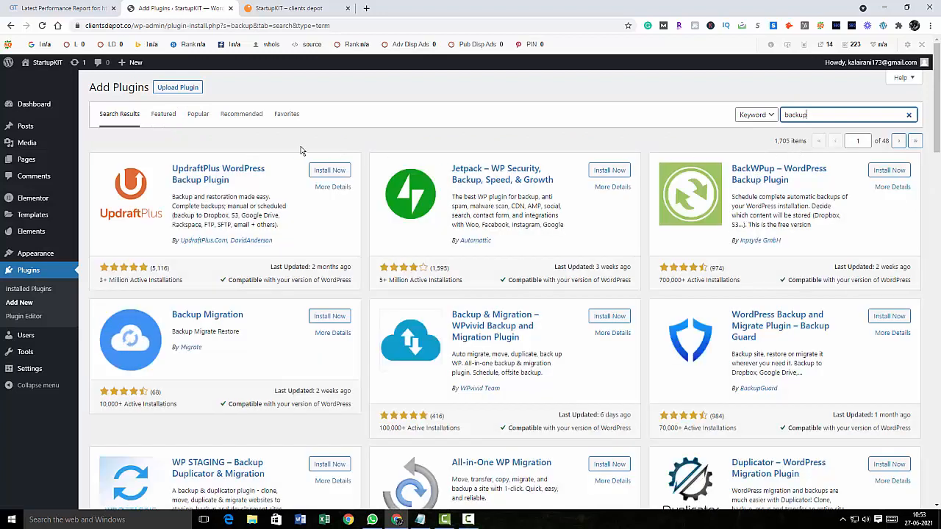
Install and activate the UpdraftPlus WordPress Backup Plugin from the backup search results.
{"action": "left_click", "coordinate": [218, 174]}
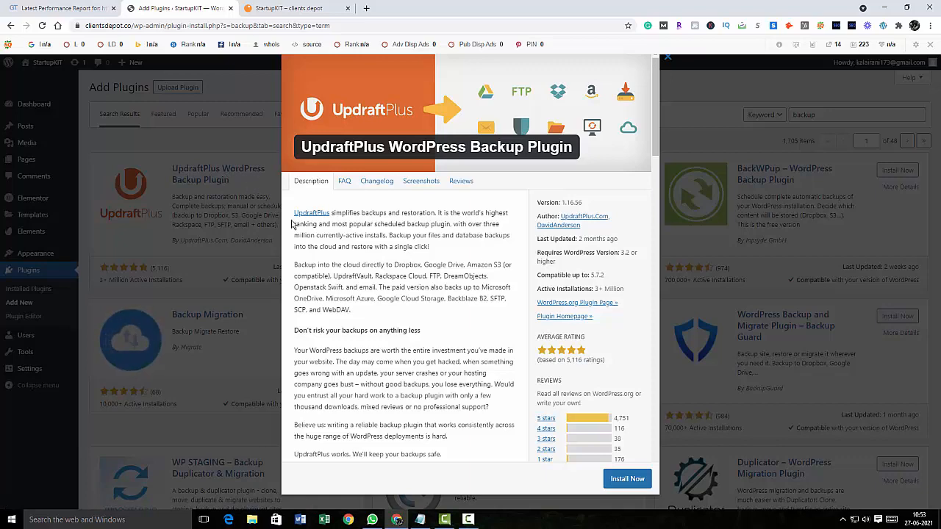
{"action": "key", "text": "Escape"}
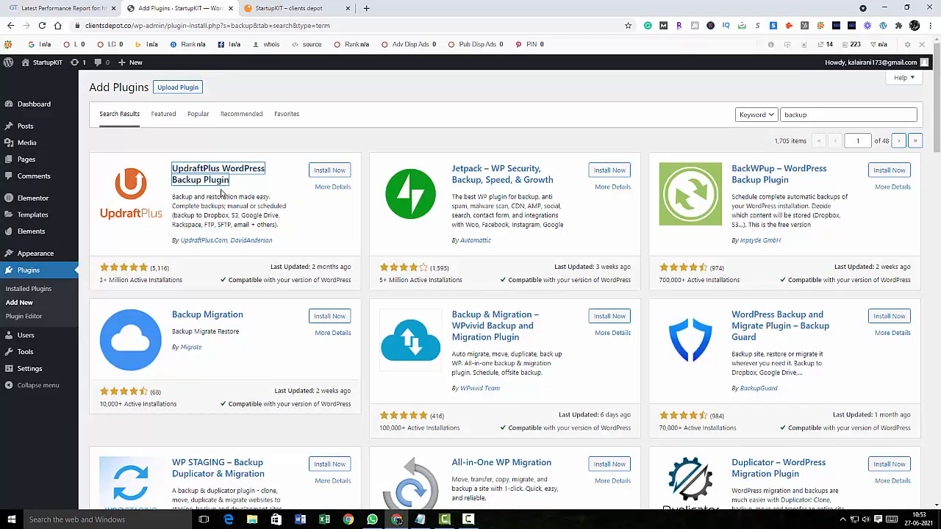
{"action": "left_click", "coordinate": [338, 173]}
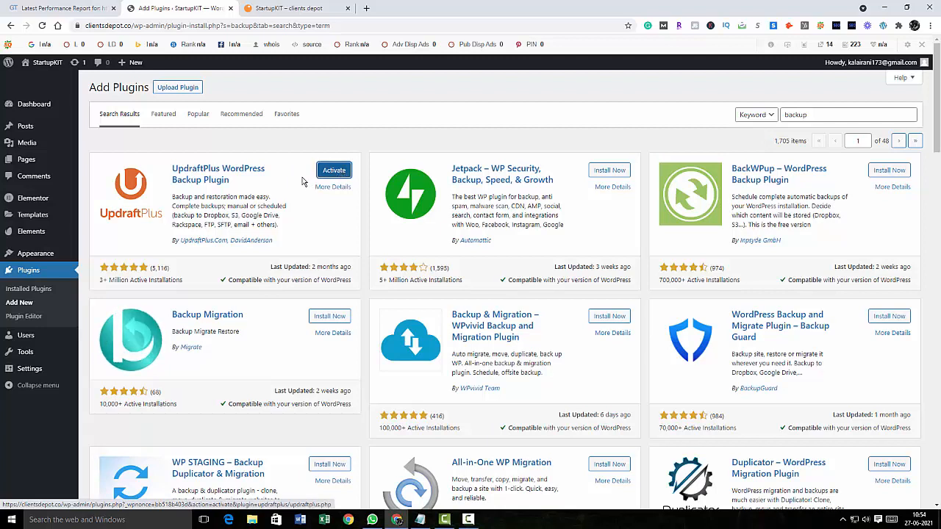
{"action": "left_click", "coordinate": [340, 174]}
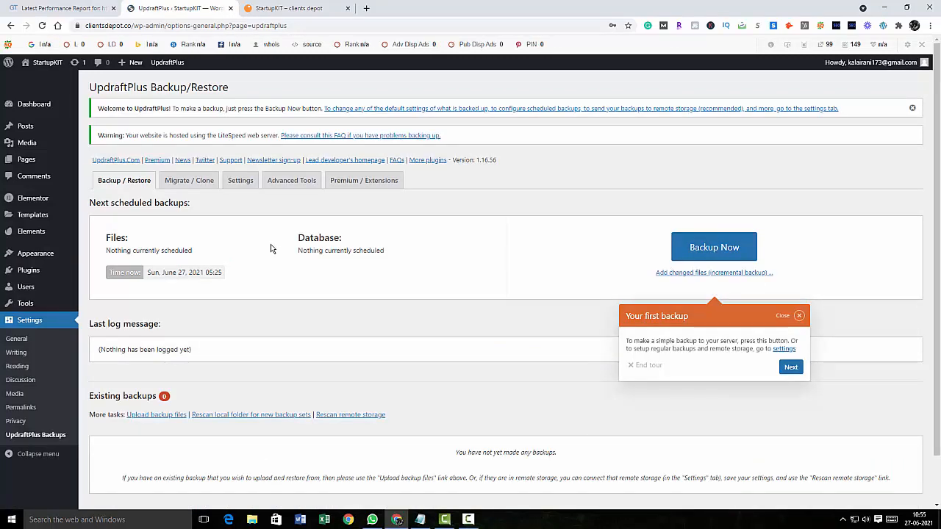
Run a new UpdraftPlus backup that includes both the database and the files.
{"action": "left_click", "coordinate": [692, 249]}
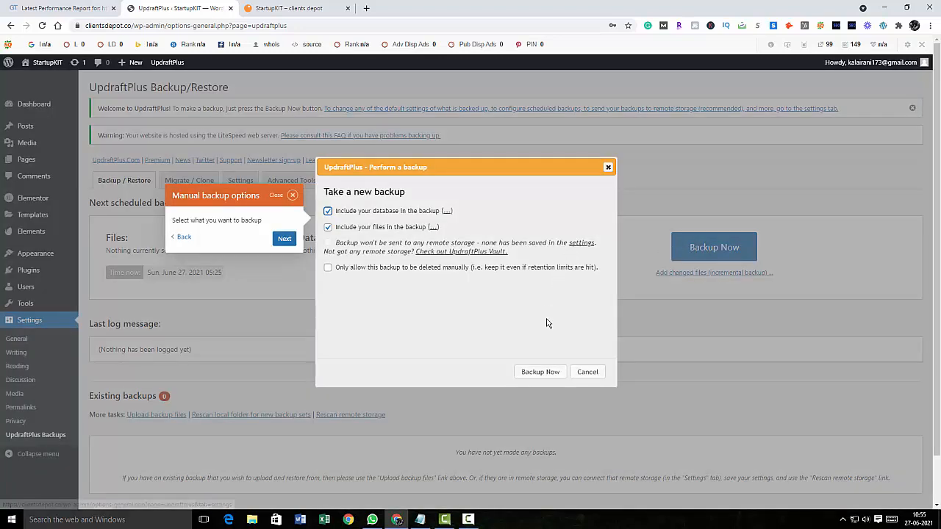
{"action": "left_click", "coordinate": [546, 377]}
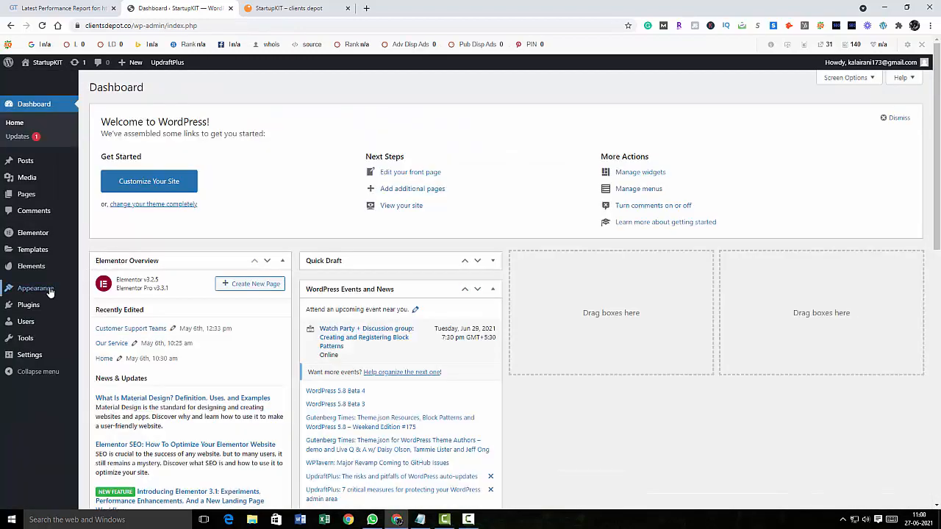
Open the Site Health information and examine the Server details of the site.
{"action": "mouse_move", "coordinate": [31, 337]}
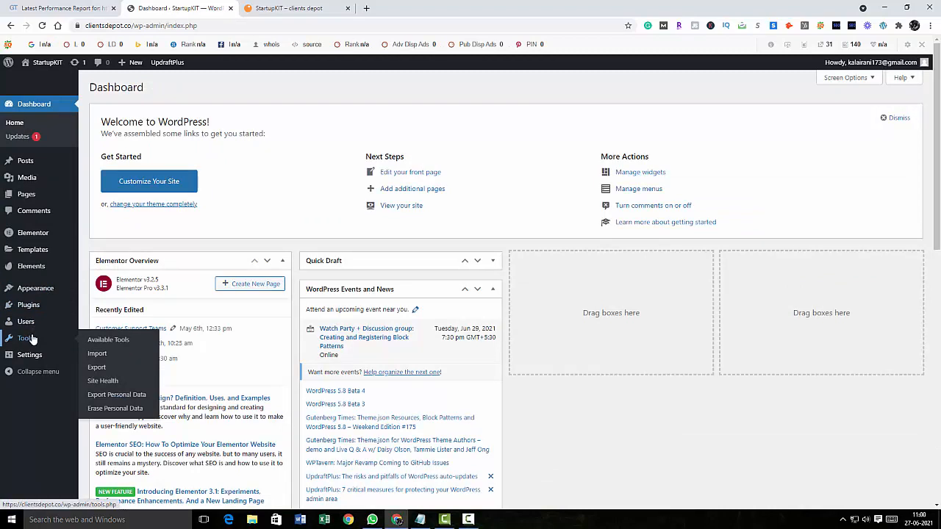
{"action": "left_click", "coordinate": [31, 338]}
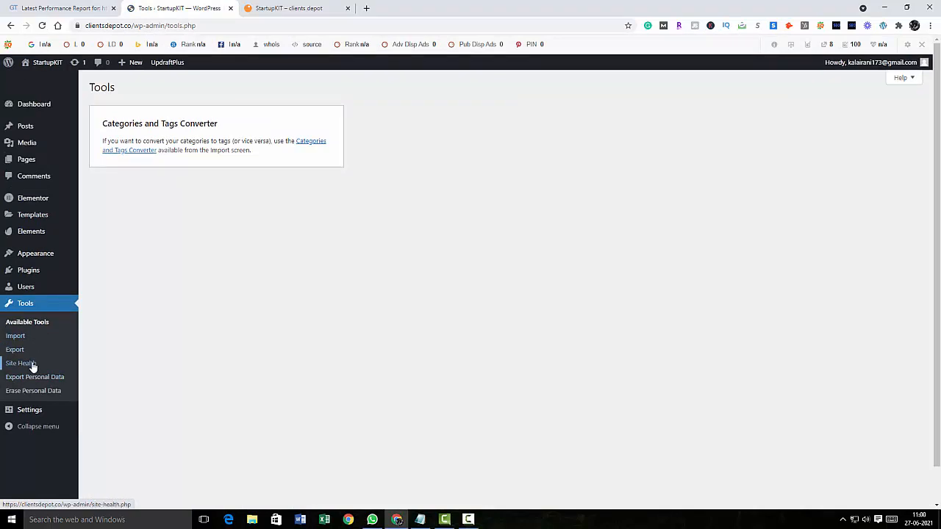
{"action": "left_click", "coordinate": [32, 364]}
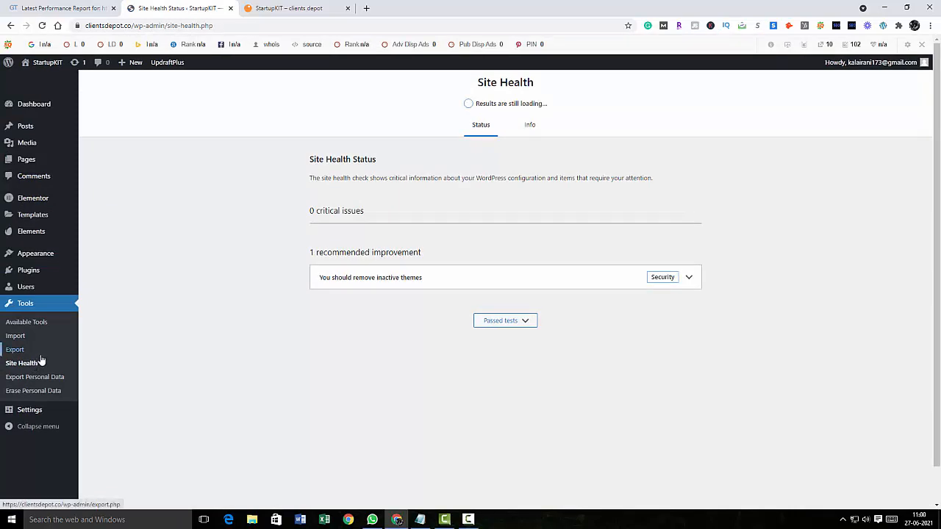
{"action": "left_click", "coordinate": [529, 126]}
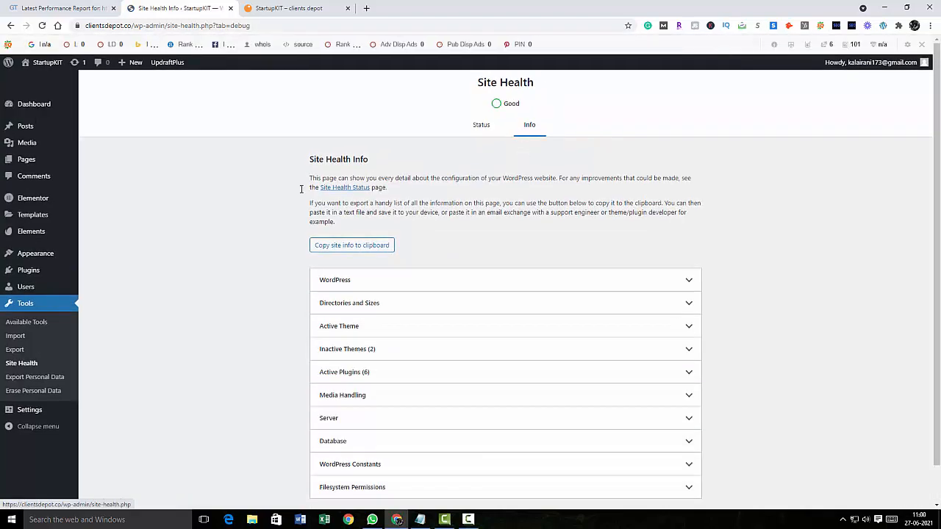
{"action": "scroll", "coordinate": [257, 211], "scroll_direction": "down", "scroll_amount": 2}
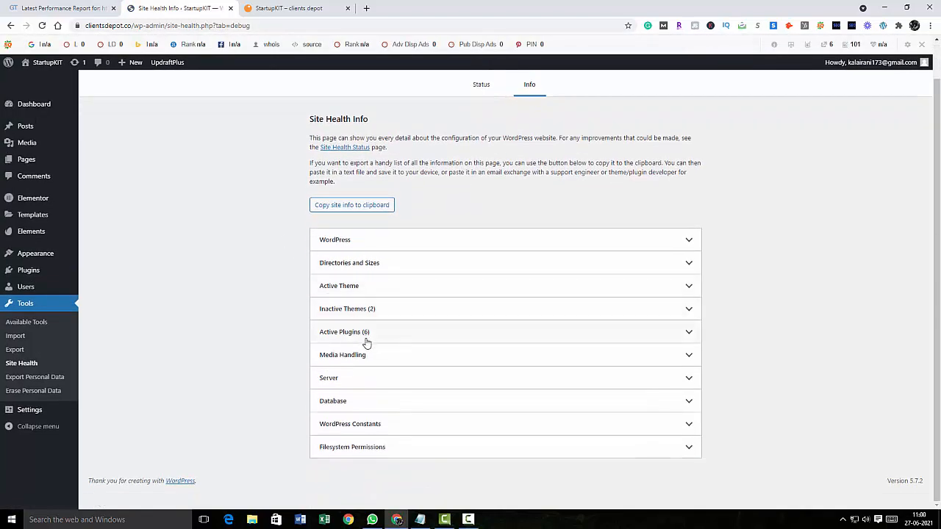
{"action": "left_click", "coordinate": [362, 377]}
{"action": "scroll", "coordinate": [215, 314], "scroll_direction": "down", "scroll_amount": 3}
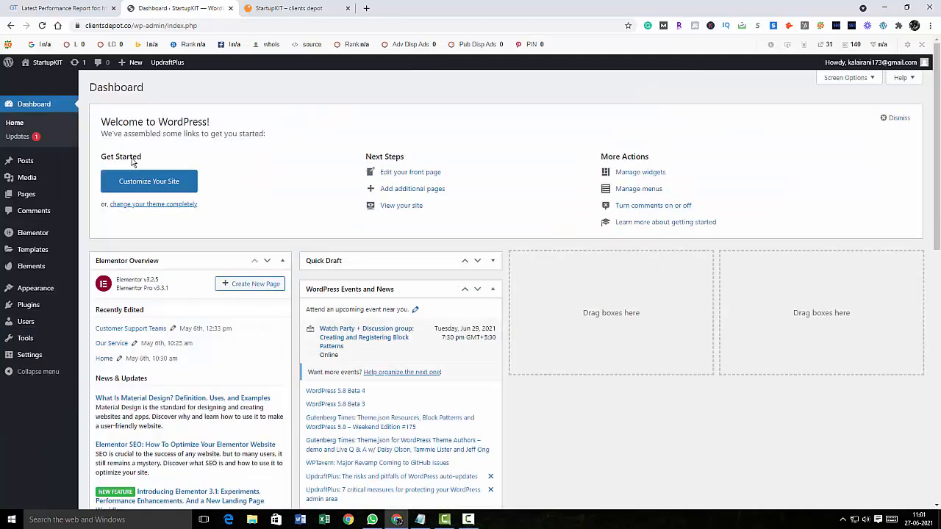
Search the plugins available for installation for "cache".
{"action": "left_click", "coordinate": [28, 304]}
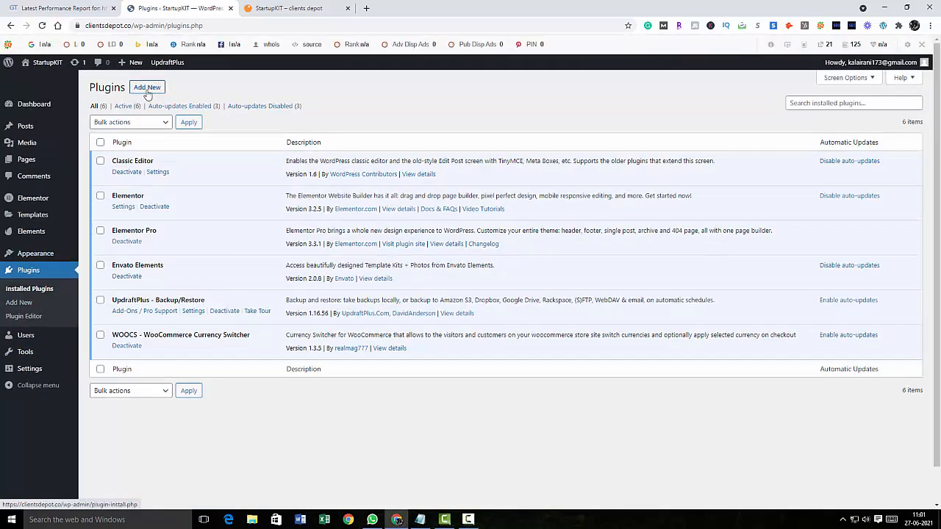
{"action": "left_click", "coordinate": [147, 87]}
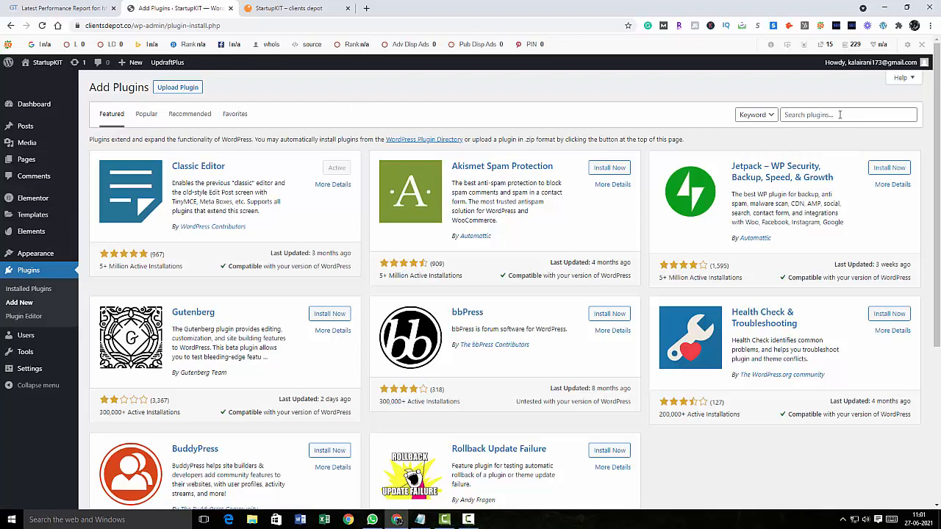
{"action": "left_click", "coordinate": [839, 115]}
{"action": "type", "text": "cache"}
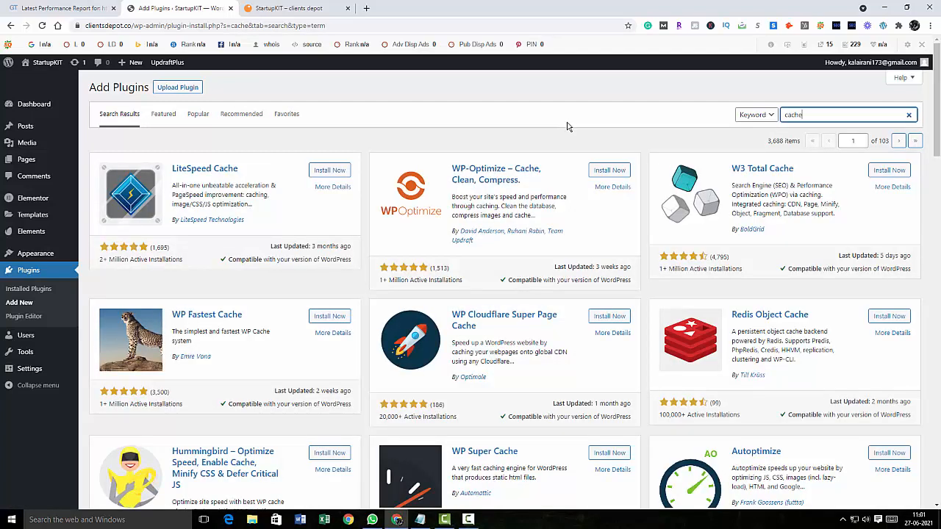
Install and activate the WP-Optimize – Cache, Clean, Compress plugin.
{"action": "left_click", "coordinate": [509, 170]}
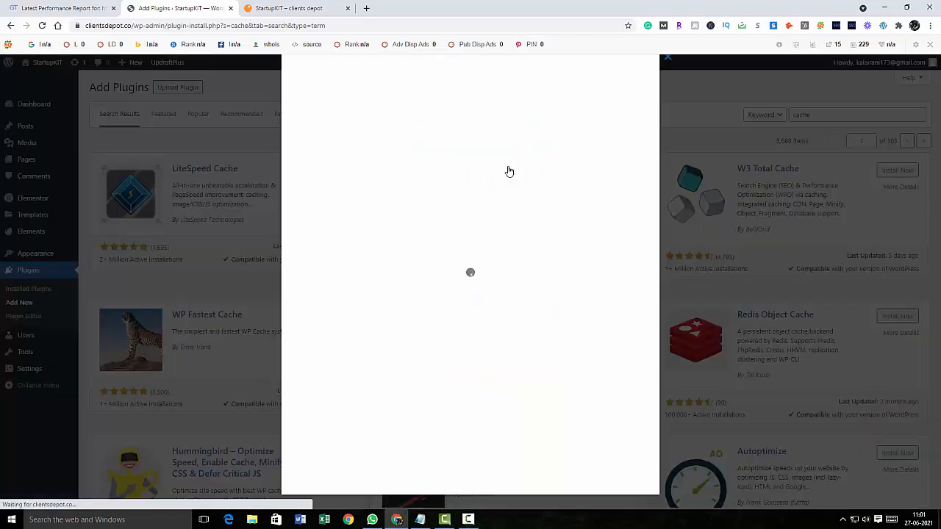
{"action": "key", "text": "Escape"}
{"action": "left_click", "coordinate": [607, 170]}
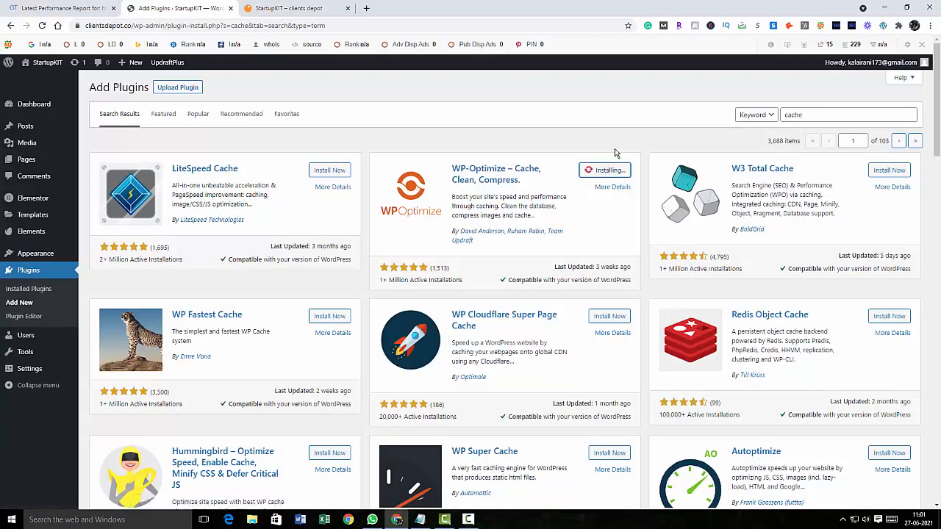
{"action": "left_click", "coordinate": [614, 167]}
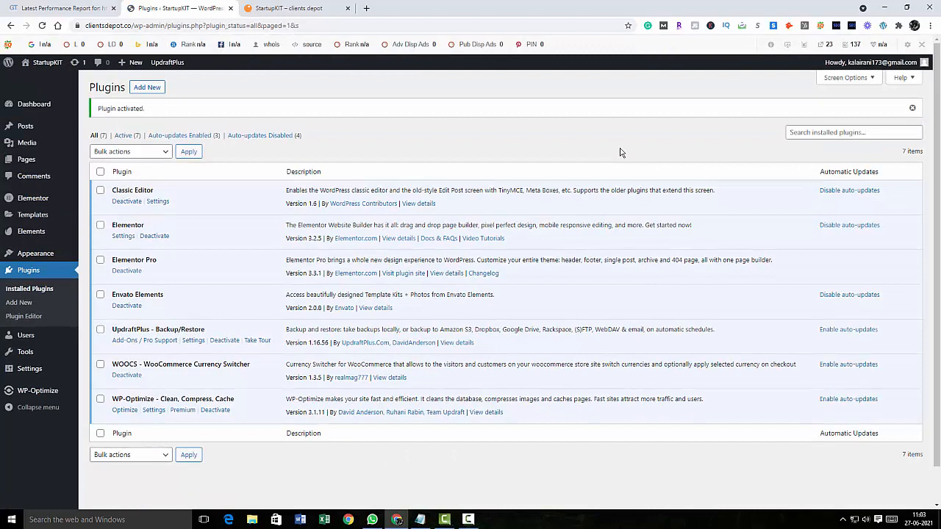
Select every WP-Optimize database optimization and run them all, taking a backup with UpdraftPlus beforehand.
{"action": "left_click", "coordinate": [126, 410]}
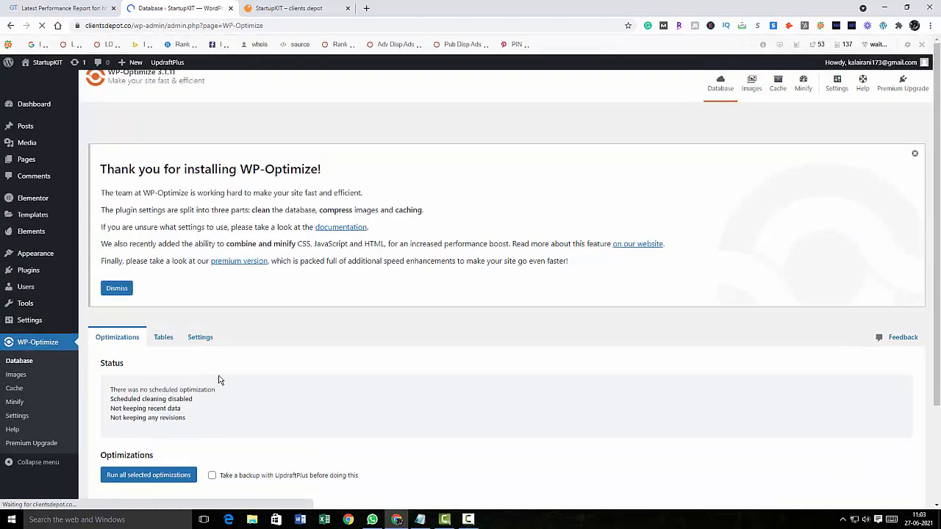
{"action": "scroll", "coordinate": [239, 344], "scroll_direction": "down", "scroll_amount": 1}
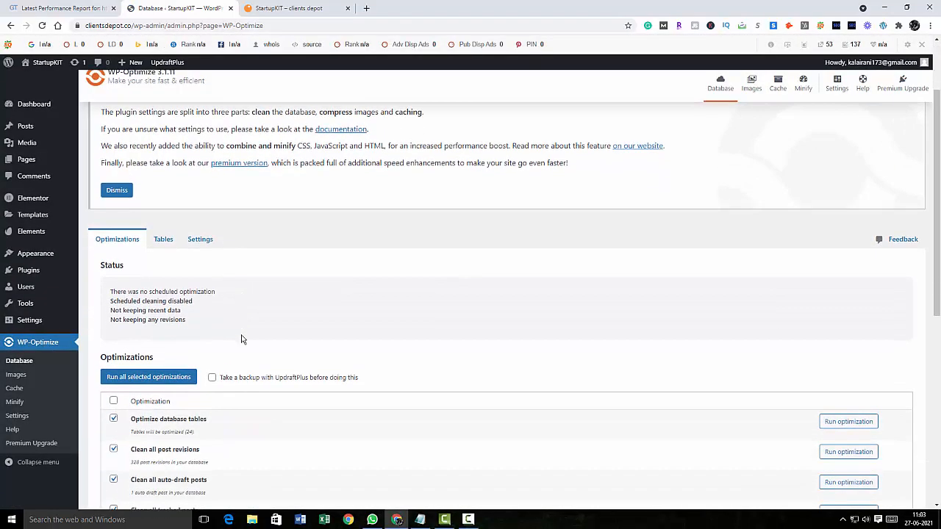
{"action": "scroll", "coordinate": [241, 338], "scroll_direction": "down", "scroll_amount": 5}
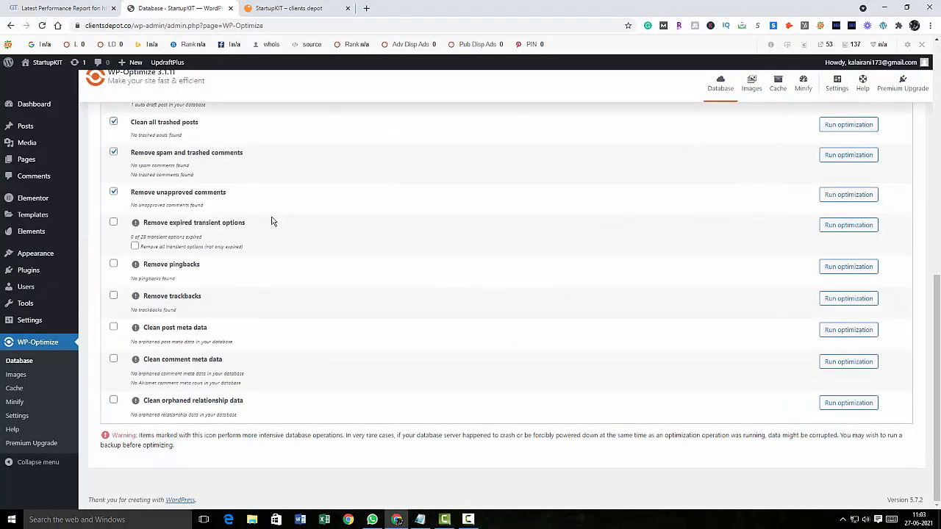
{"action": "scroll", "coordinate": [272, 220], "scroll_direction": "up", "scroll_amount": 2}
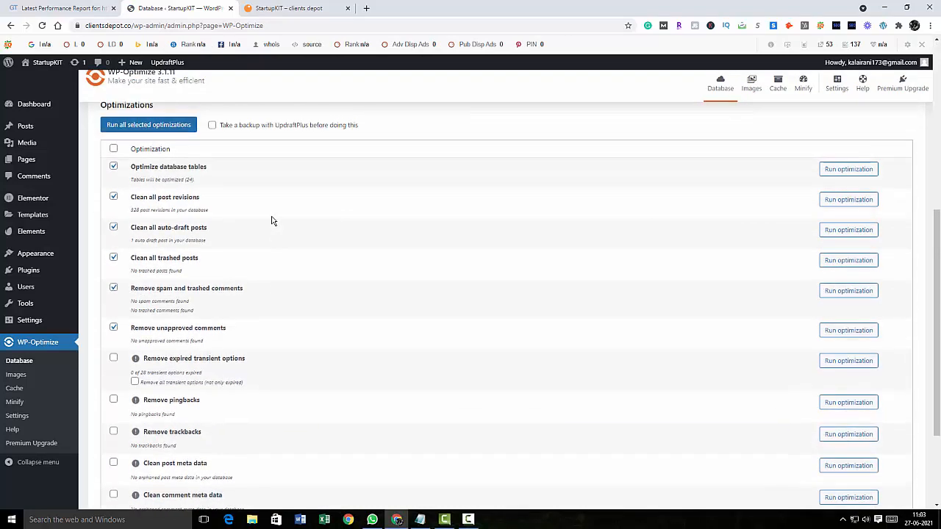
{"action": "left_click", "coordinate": [212, 138]}
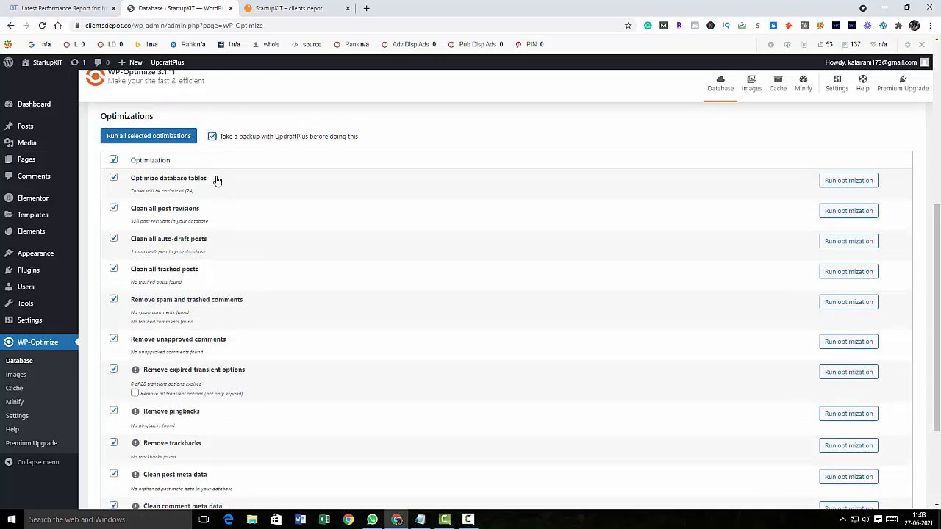
{"action": "left_click", "coordinate": [152, 141]}
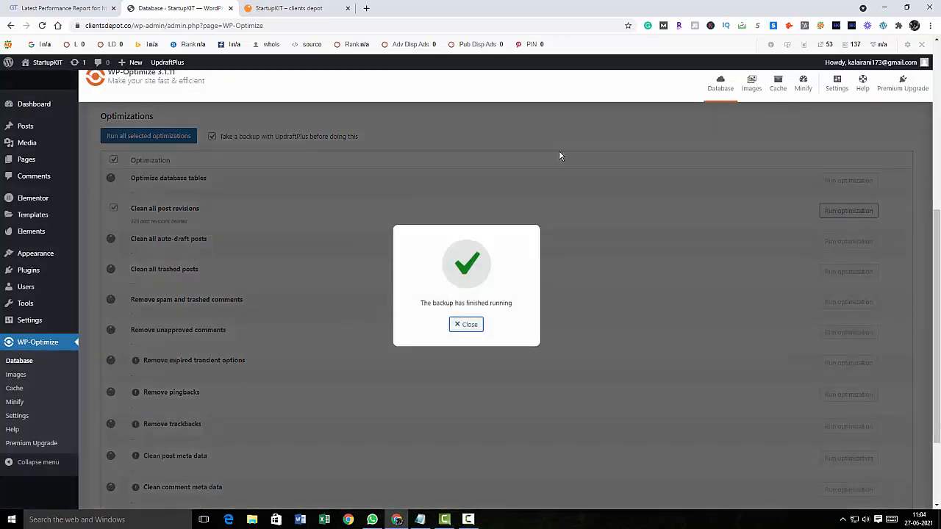
{"action": "left_click", "coordinate": [466, 324]}
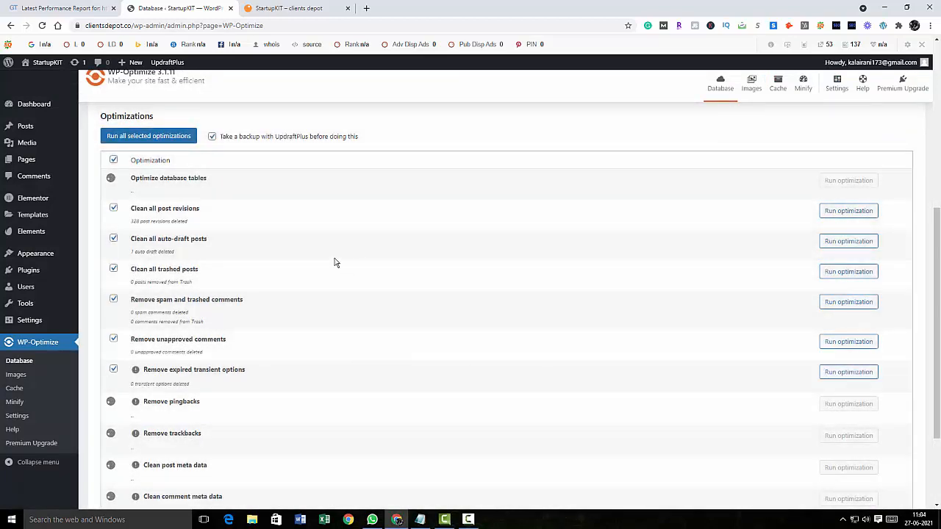
{"action": "scroll", "coordinate": [335, 263], "scroll_direction": "down", "scroll_amount": 1}
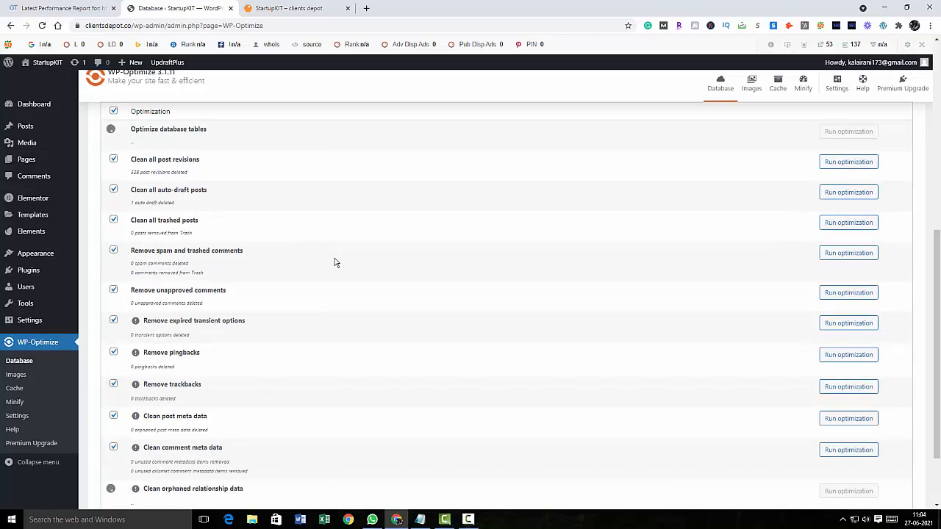
{"action": "scroll", "coordinate": [335, 262], "scroll_direction": "down", "scroll_amount": 2}
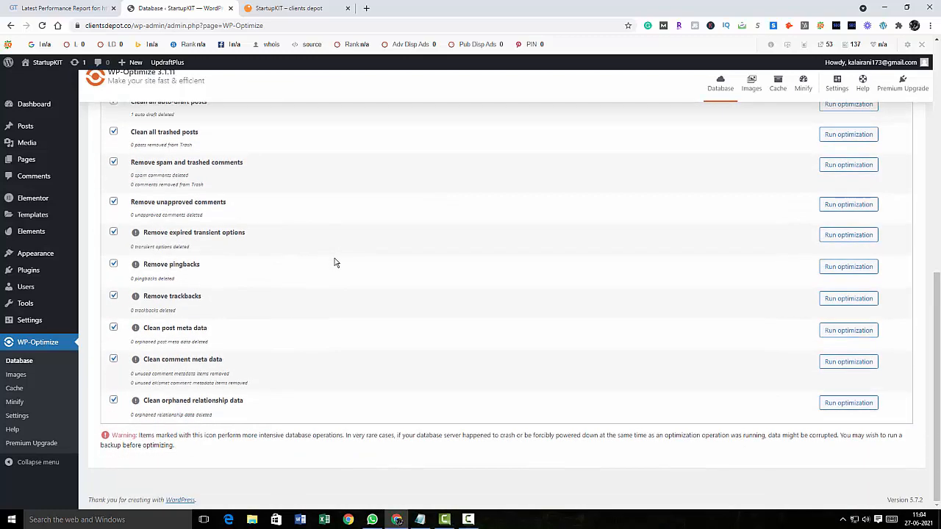
Select all uncompressed images in WP-Optimize and compress them with the Custom compression option.
{"action": "scroll", "coordinate": [335, 263], "scroll_direction": "up", "scroll_amount": 10}
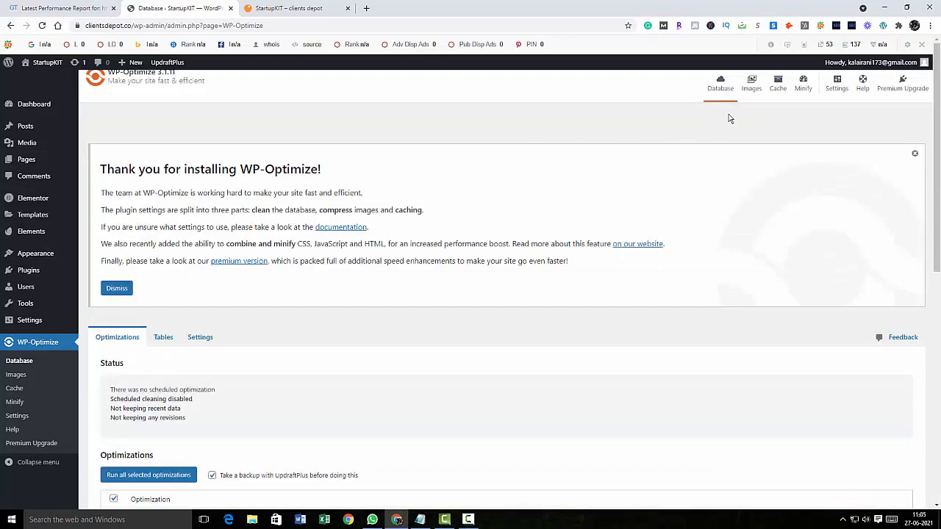
{"action": "left_click", "coordinate": [749, 90]}
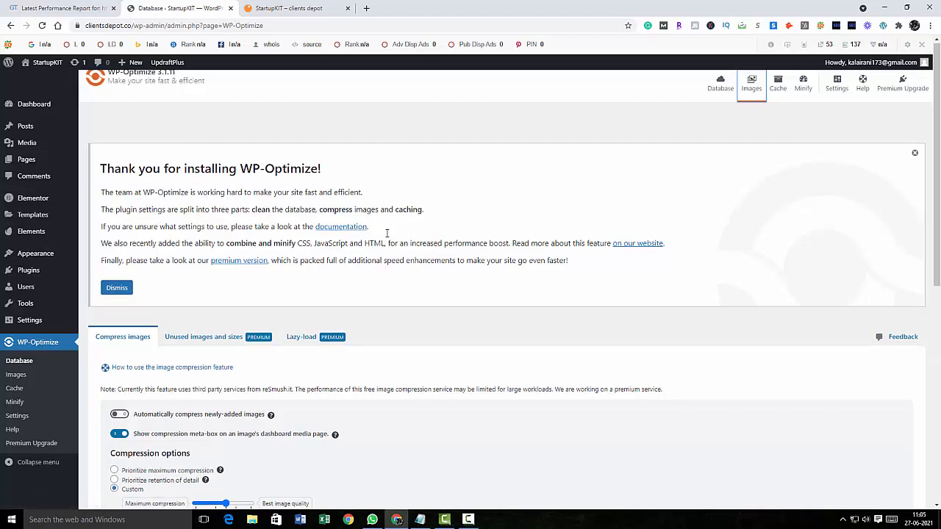
{"action": "scroll", "coordinate": [386, 233], "scroll_direction": "down", "scroll_amount": 3}
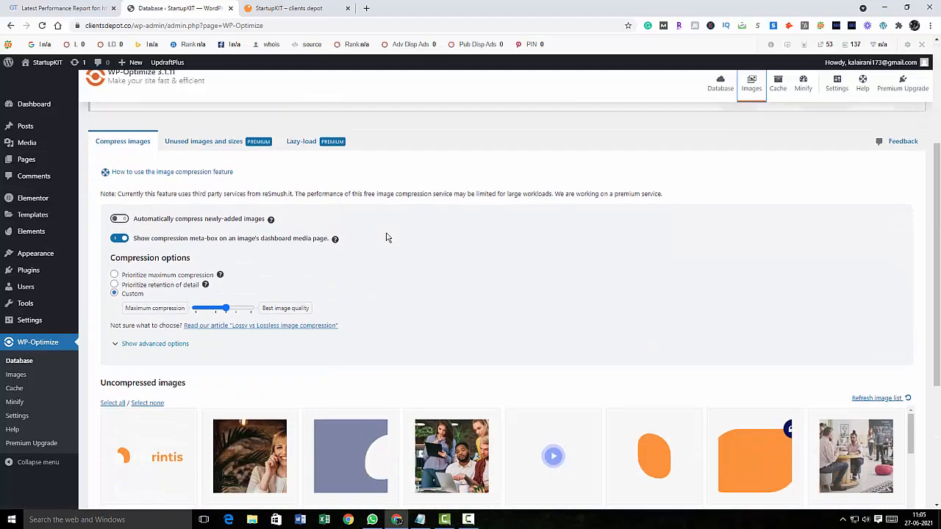
{"action": "scroll", "coordinate": [387, 238], "scroll_direction": "down", "scroll_amount": 12}
{"action": "scroll", "coordinate": [579, 225], "scroll_direction": "up", "scroll_amount": 9}
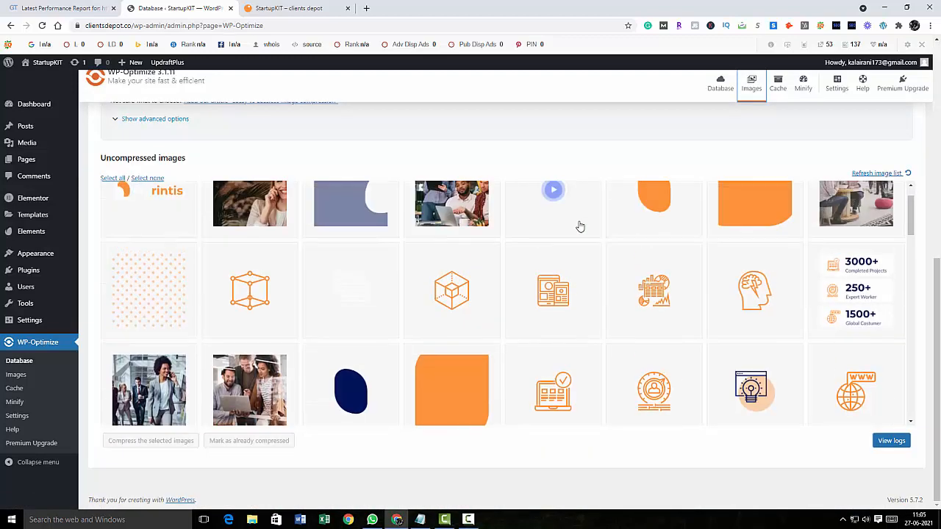
{"action": "scroll", "coordinate": [579, 227], "scroll_direction": "up", "scroll_amount": 1}
{"action": "left_click", "coordinate": [114, 179]}
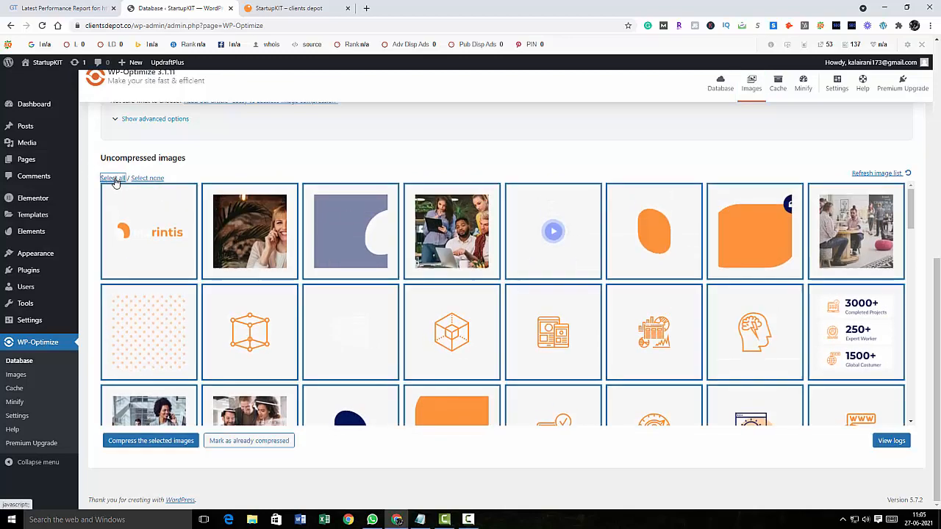
{"action": "scroll", "coordinate": [349, 243], "scroll_direction": "down", "scroll_amount": 3}
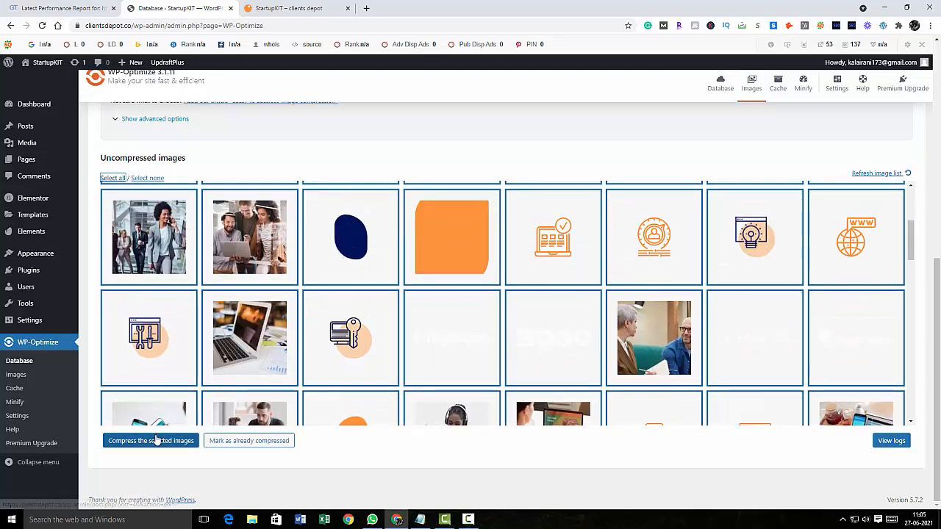
{"action": "left_click", "coordinate": [156, 440]}
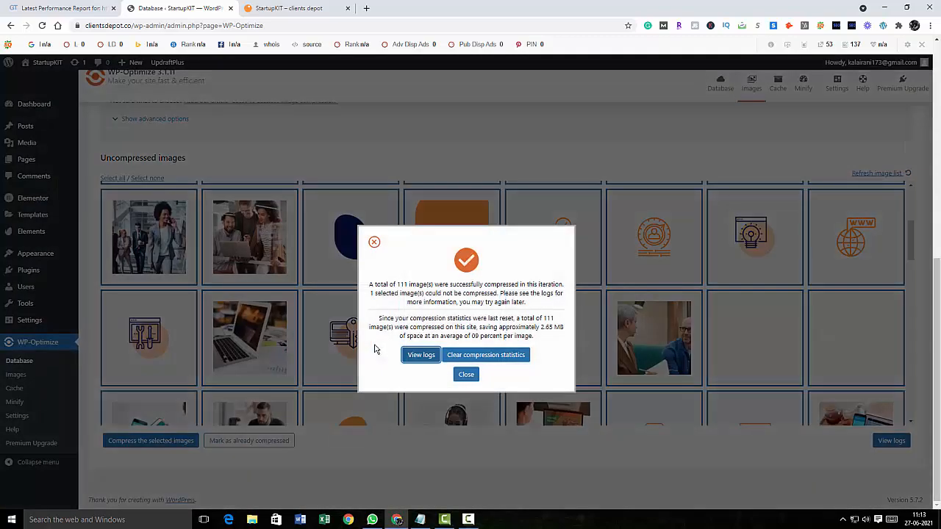
{"action": "left_click", "coordinate": [466, 375]}
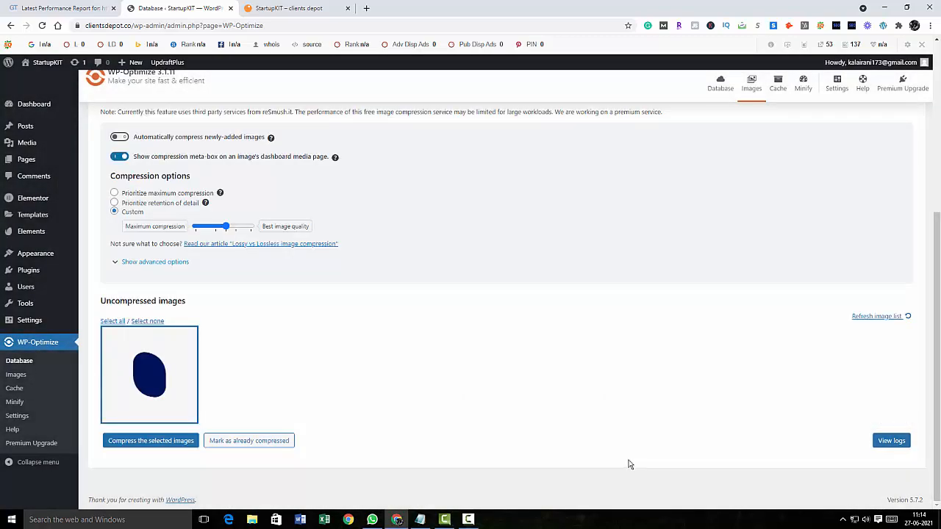
Enable page caching in WP-Optimize's cache settings.
{"action": "scroll", "coordinate": [628, 464], "scroll_direction": "up", "scroll_amount": 4}
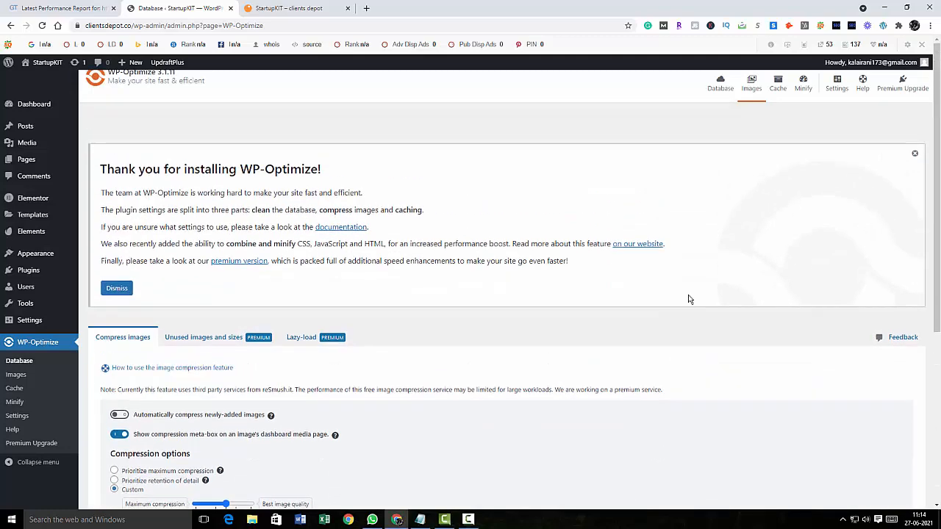
{"action": "left_click", "coordinate": [777, 84]}
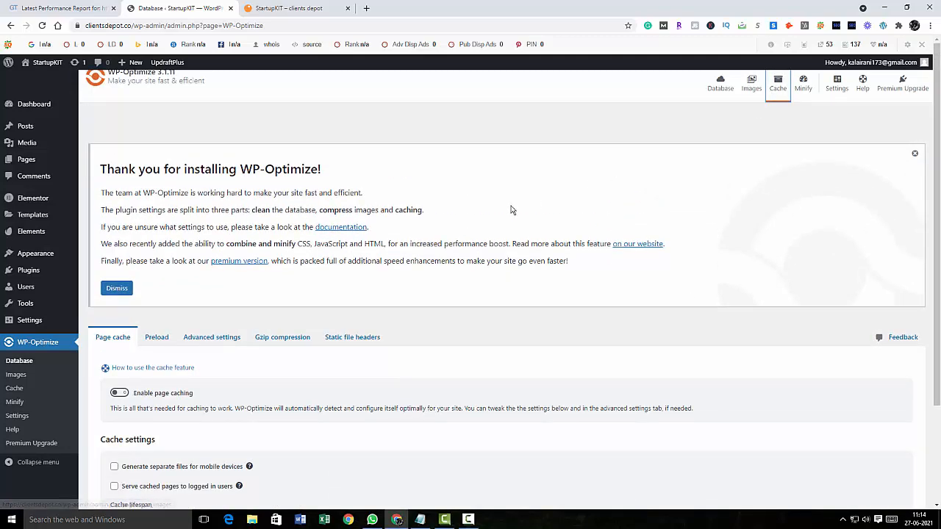
{"action": "scroll", "coordinate": [511, 210], "scroll_direction": "down", "scroll_amount": 3}
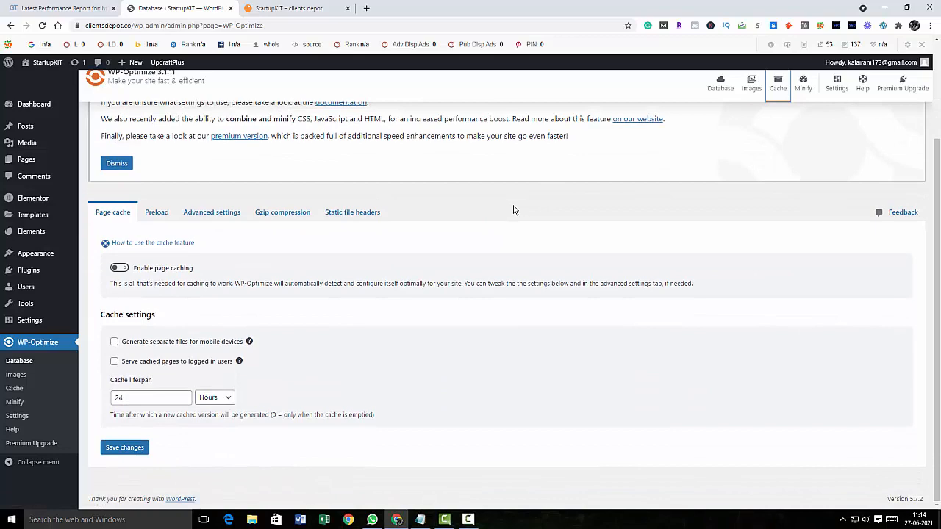
{"action": "left_click", "coordinate": [120, 269]}
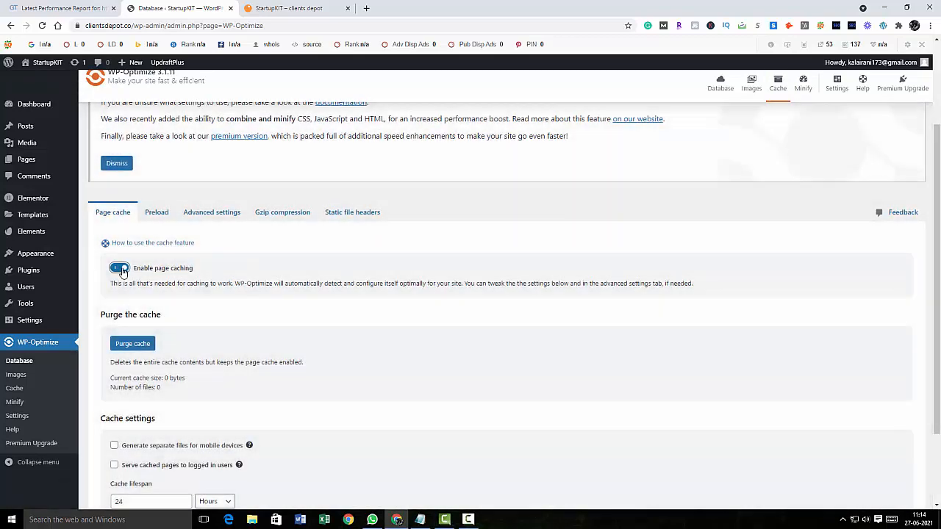
Turn on separate cache files for mobile devices and cached pages for logged-in users, and save the page cache settings.
{"action": "scroll", "coordinate": [179, 302], "scroll_direction": "down", "scroll_amount": 2}
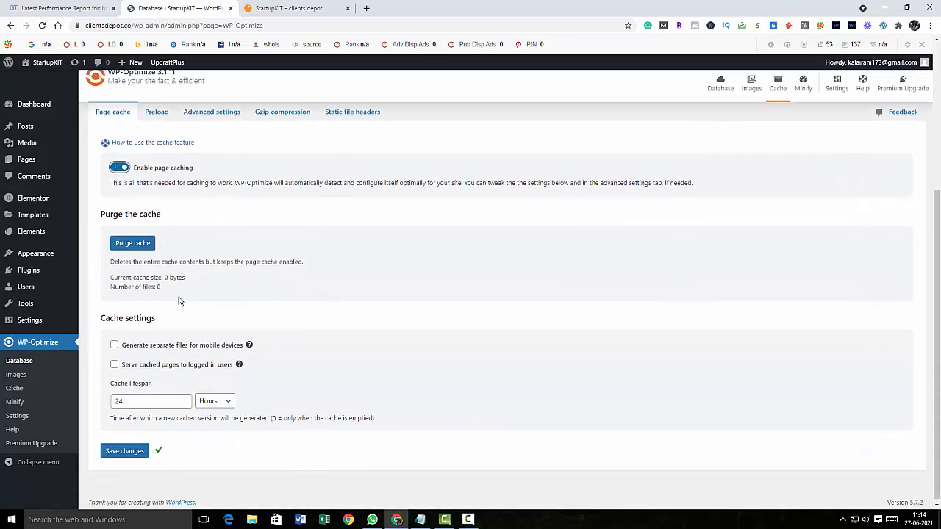
{"action": "left_click", "coordinate": [114, 343]}
{"action": "left_click", "coordinate": [114, 361]}
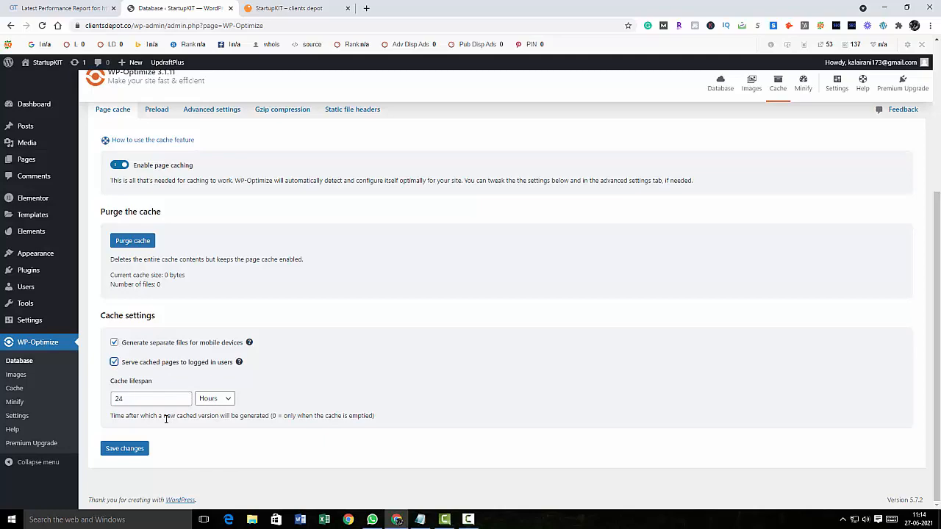
{"action": "left_click", "coordinate": [127, 448]}
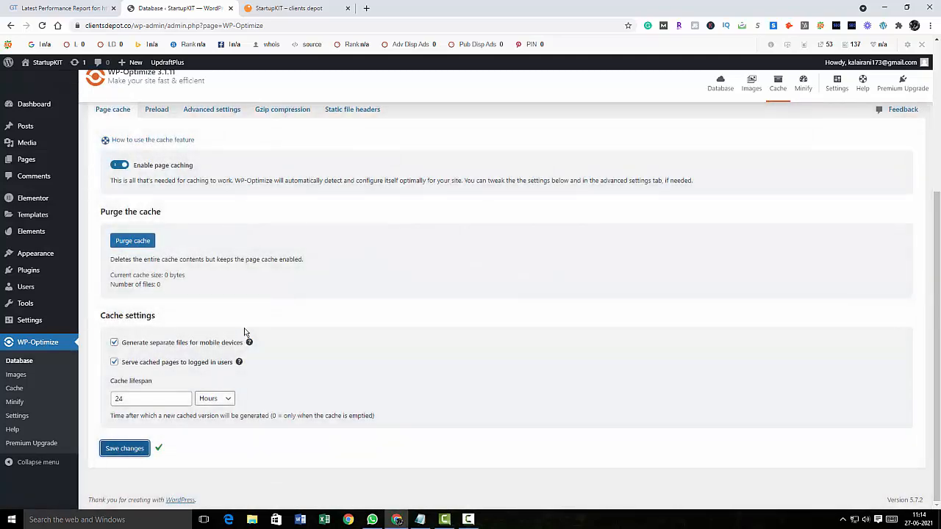
Activate scheduled cache preloading with the Daily schedule type and save the preload settings.
{"action": "scroll", "coordinate": [207, 312], "scroll_direction": "up", "scroll_amount": 3}
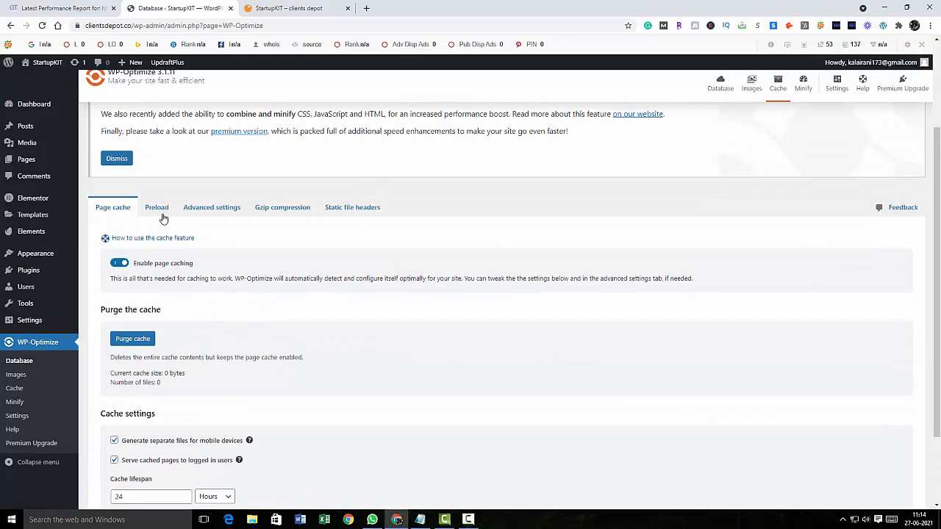
{"action": "left_click", "coordinate": [162, 213]}
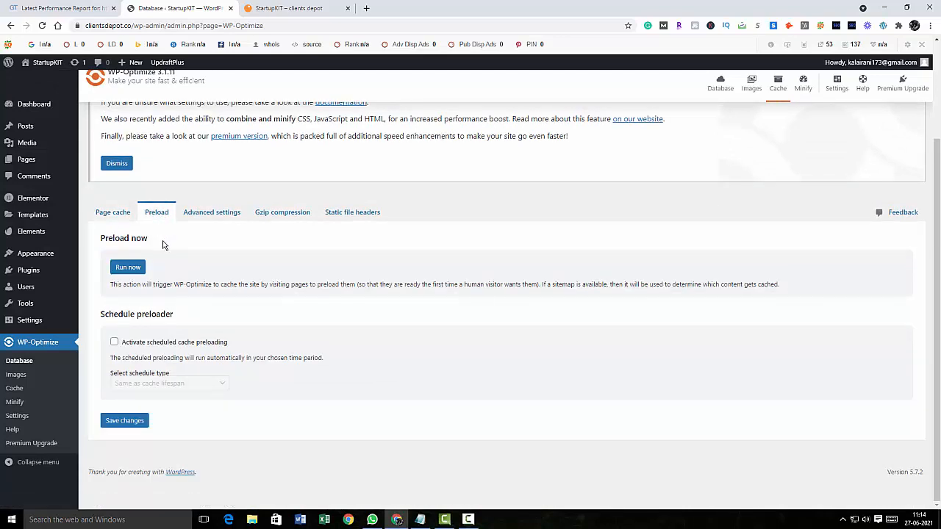
{"action": "left_click", "coordinate": [114, 343]}
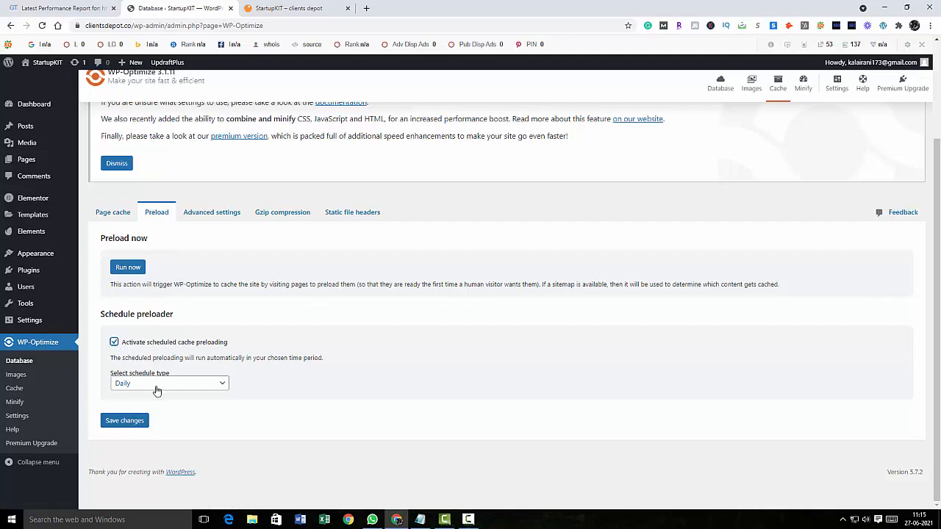
{"action": "left_click", "coordinate": [130, 421]}
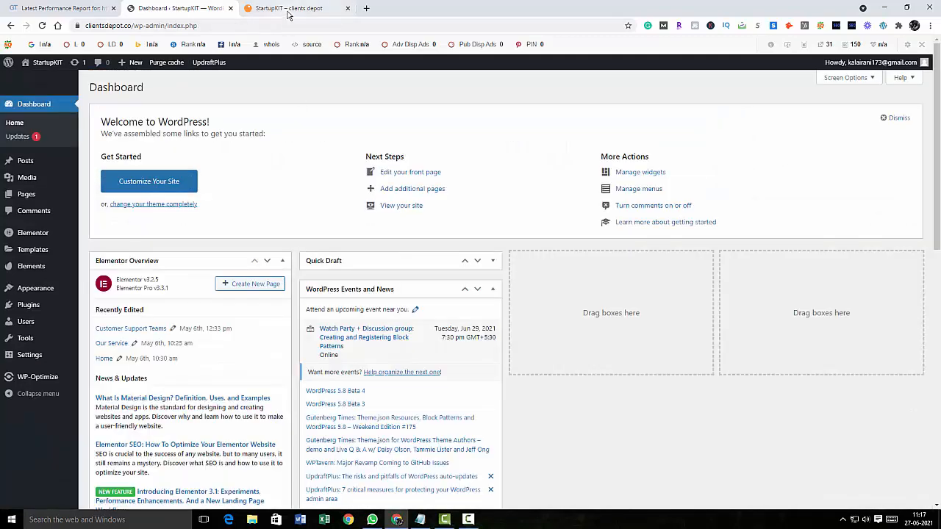
Examine the layout and content of the live Clients Depot home page, reload it and check its sections again.
{"action": "left_click", "coordinate": [288, 10]}
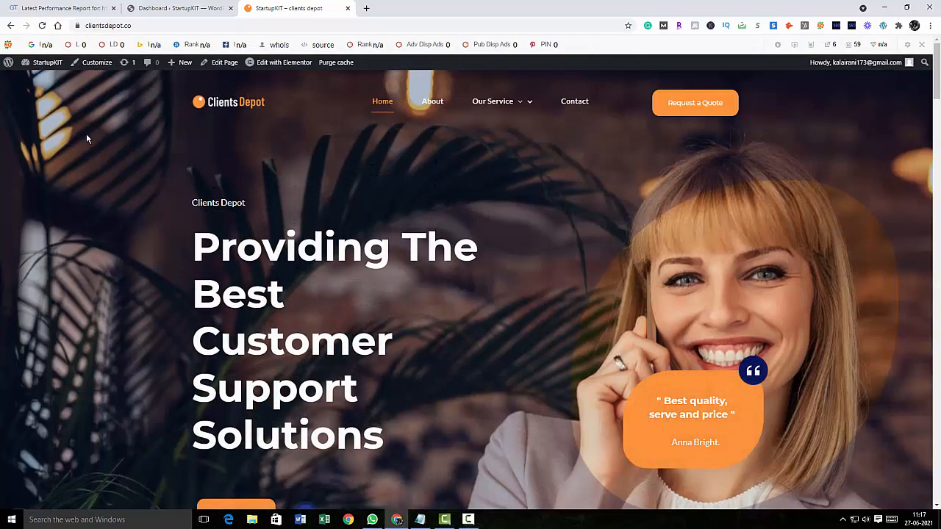
{"action": "scroll", "coordinate": [87, 139], "scroll_direction": "down", "scroll_amount": 6}
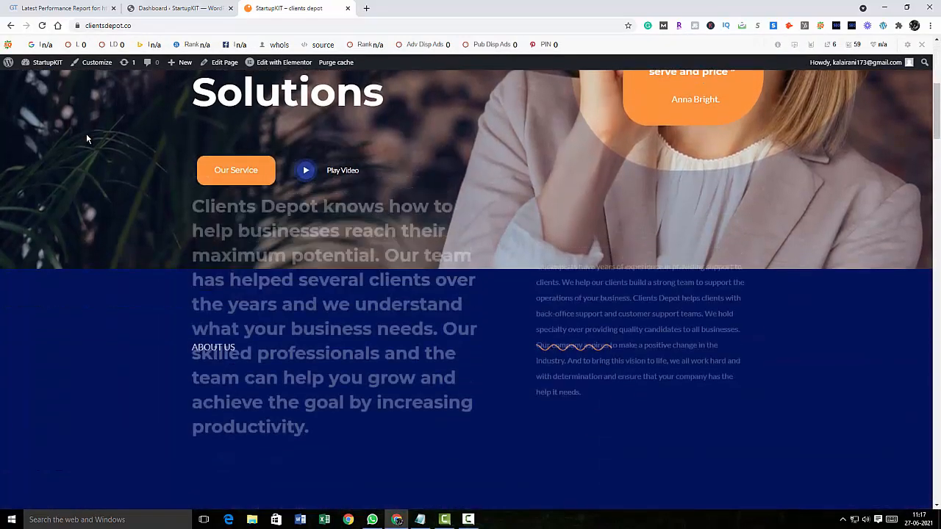
{"action": "scroll", "coordinate": [87, 139], "scroll_direction": "down", "scroll_amount": 10}
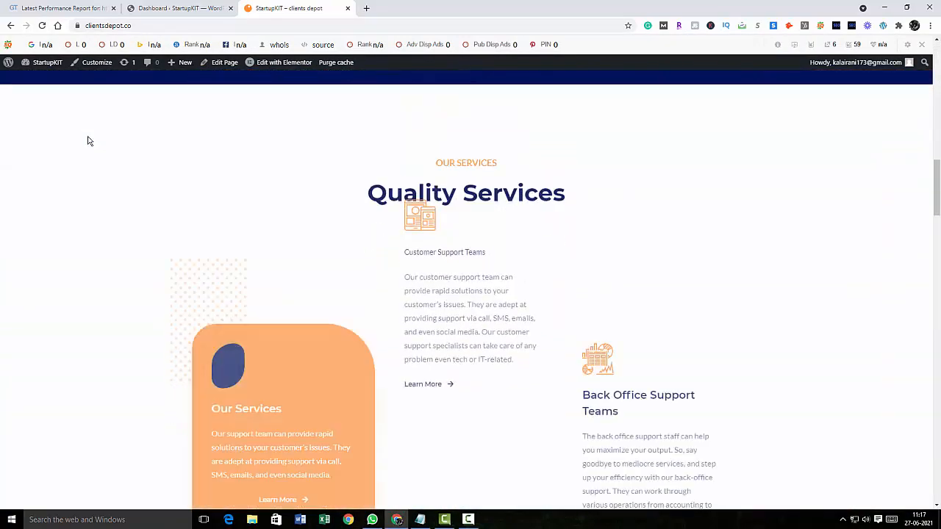
{"action": "scroll", "coordinate": [87, 140], "scroll_direction": "down", "scroll_amount": 7}
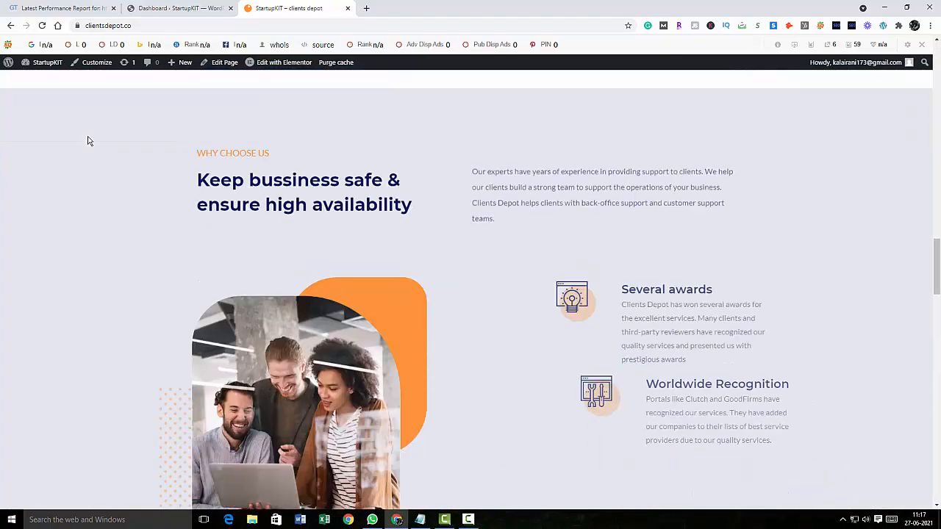
{"action": "scroll", "coordinate": [87, 140], "scroll_direction": "down", "scroll_amount": 11}
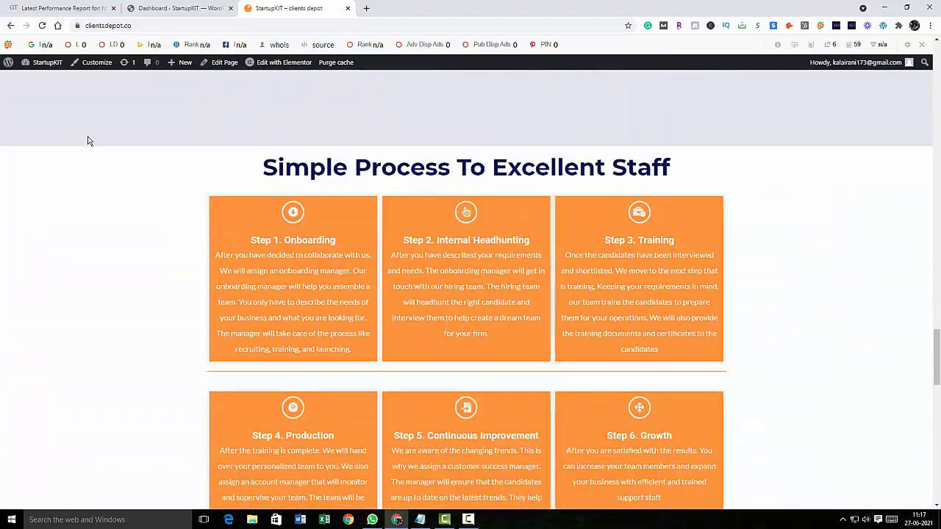
{"action": "scroll", "coordinate": [87, 141], "scroll_direction": "down", "scroll_amount": 9}
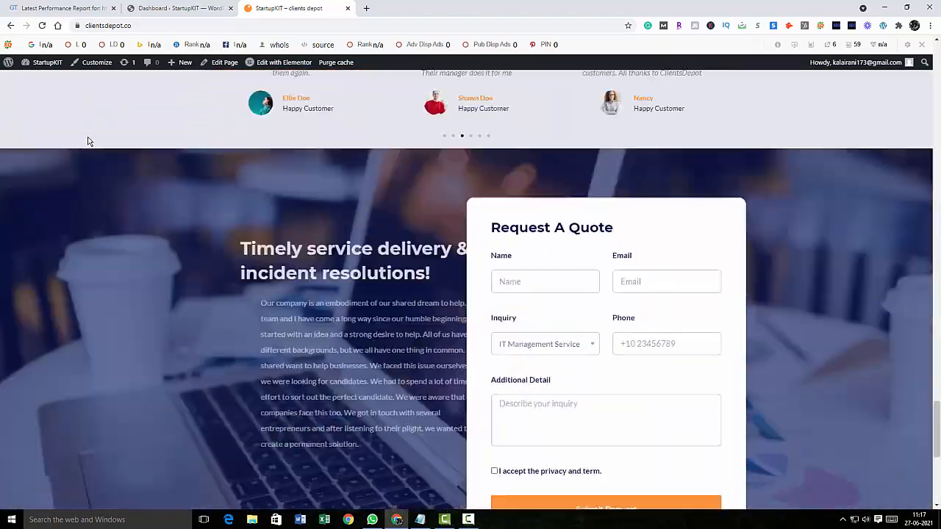
{"action": "key", "text": "F5"}
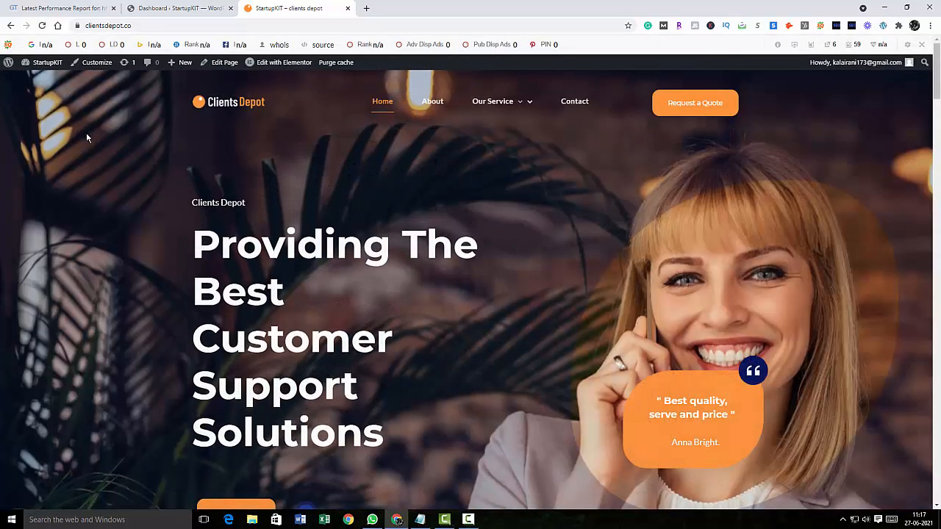
{"action": "scroll", "coordinate": [87, 140], "scroll_direction": "down", "scroll_amount": 6}
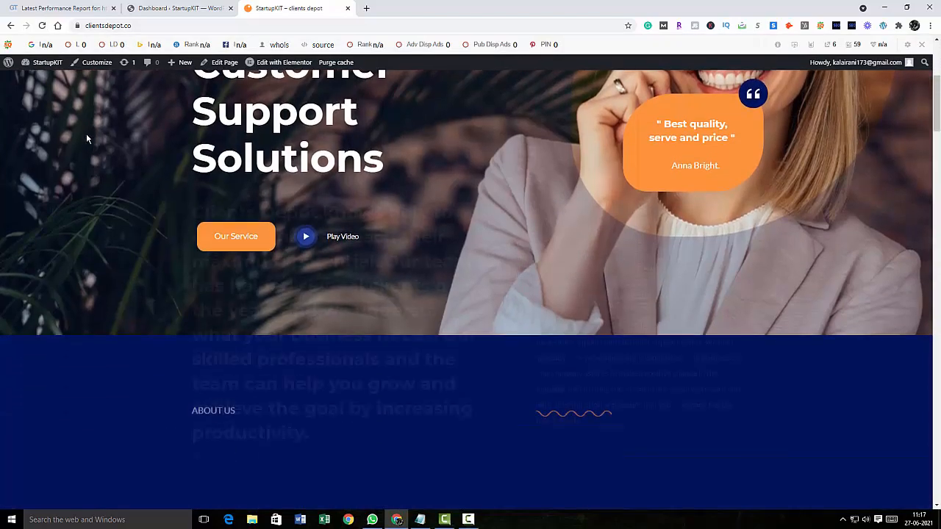
{"action": "scroll", "coordinate": [87, 139], "scroll_direction": "down", "scroll_amount": 8}
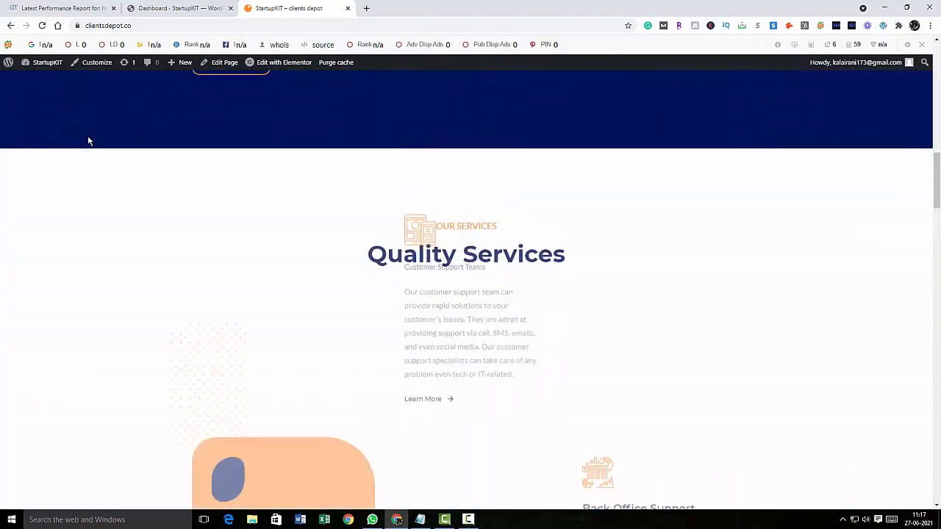
{"action": "scroll", "coordinate": [87, 140], "scroll_direction": "down", "scroll_amount": 6}
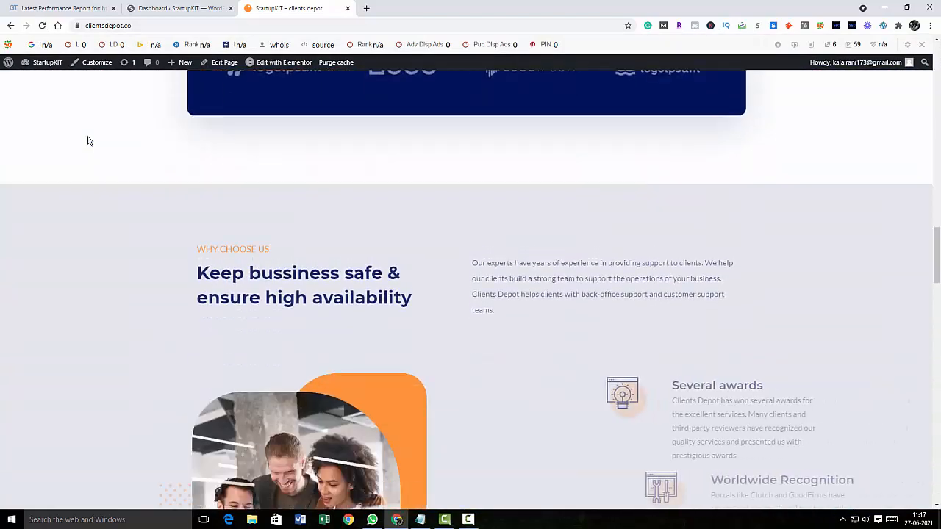
{"action": "scroll", "coordinate": [87, 140], "scroll_direction": "down", "scroll_amount": 9}
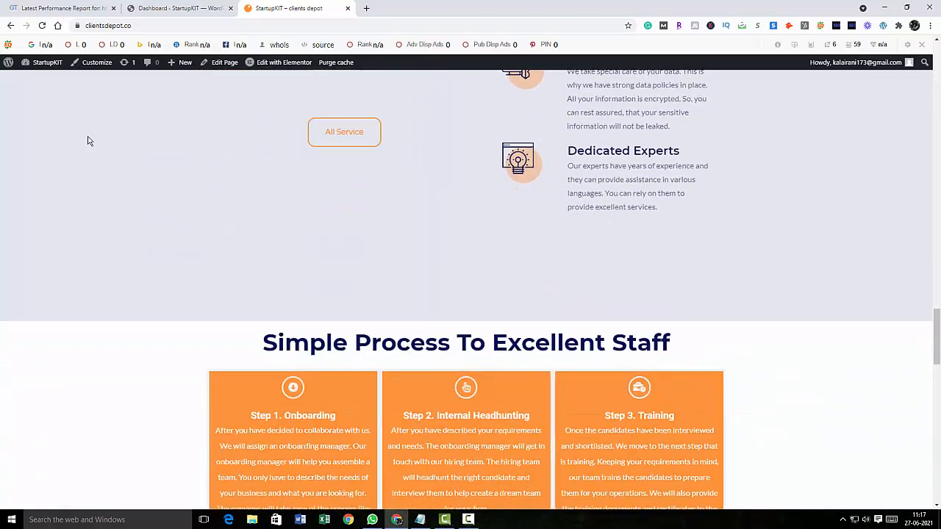
{"action": "scroll", "coordinate": [87, 140], "scroll_direction": "down", "scroll_amount": 4}
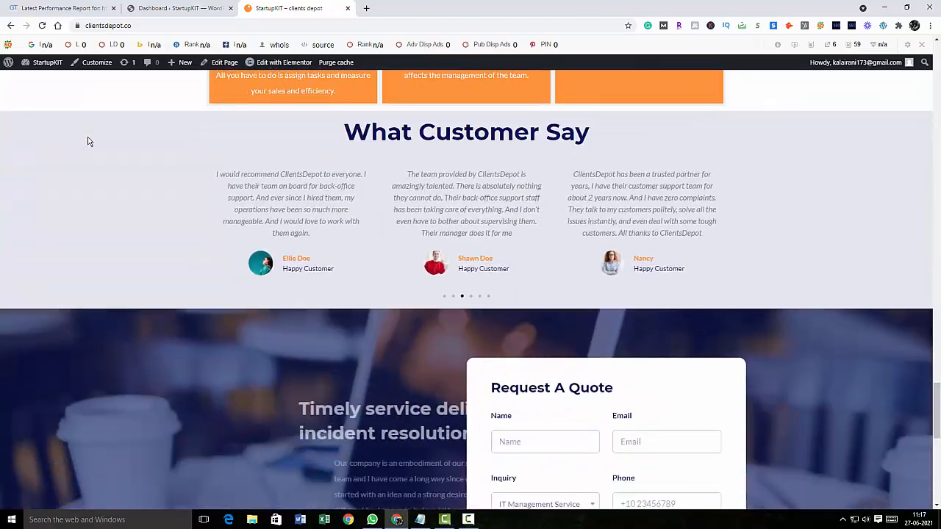